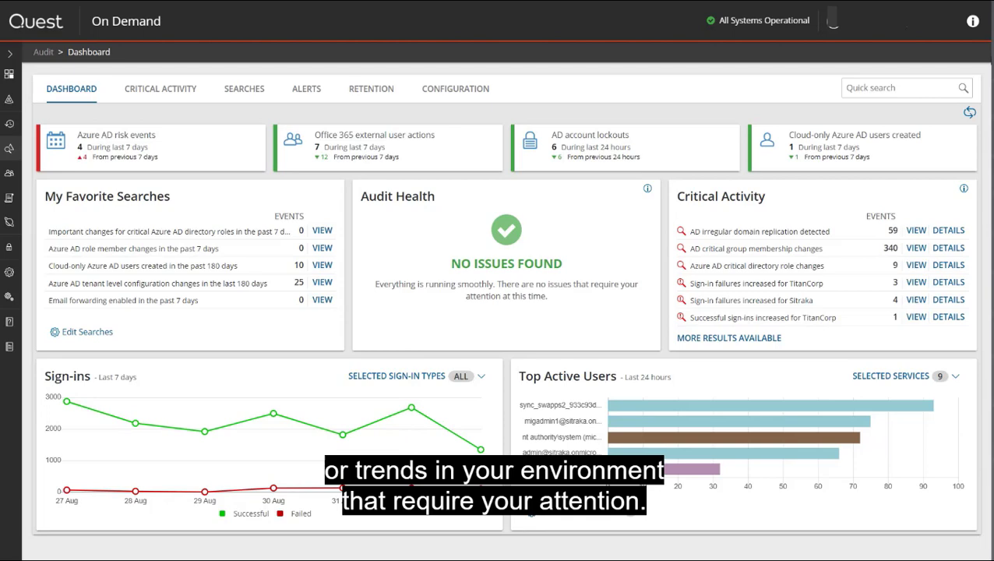
View the Office 365 external user actions from the past 7 days and examine the second FileAccessed event's details
{"action": "left_click", "coordinate": [478, 92]}
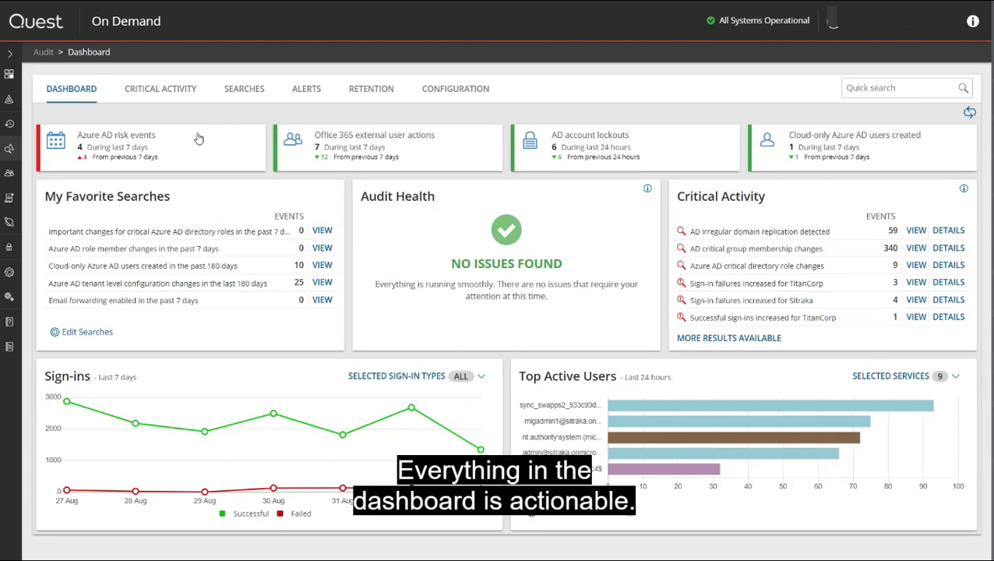
{"action": "left_click", "coordinate": [496, 151]}
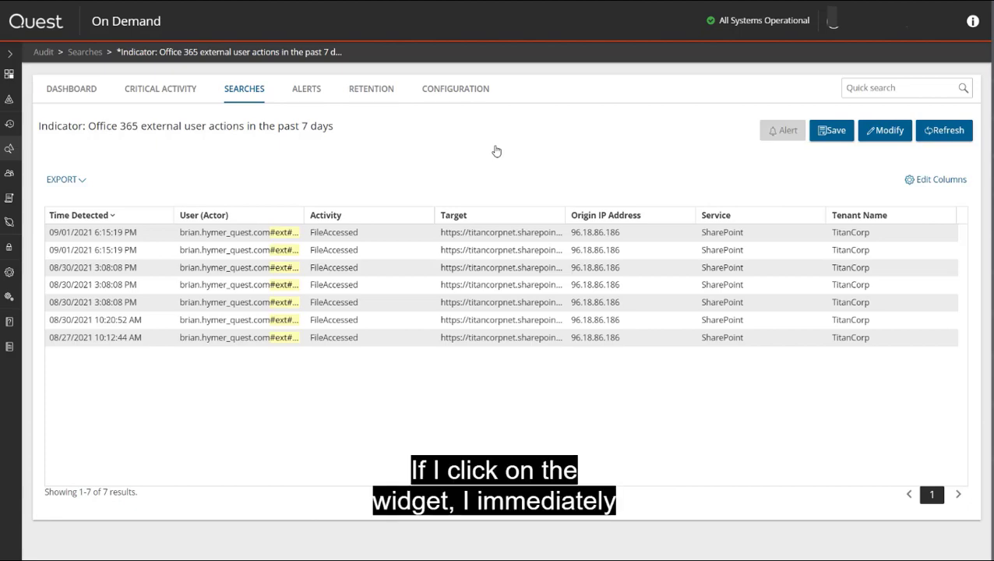
{"action": "left_click", "coordinate": [322, 250]}
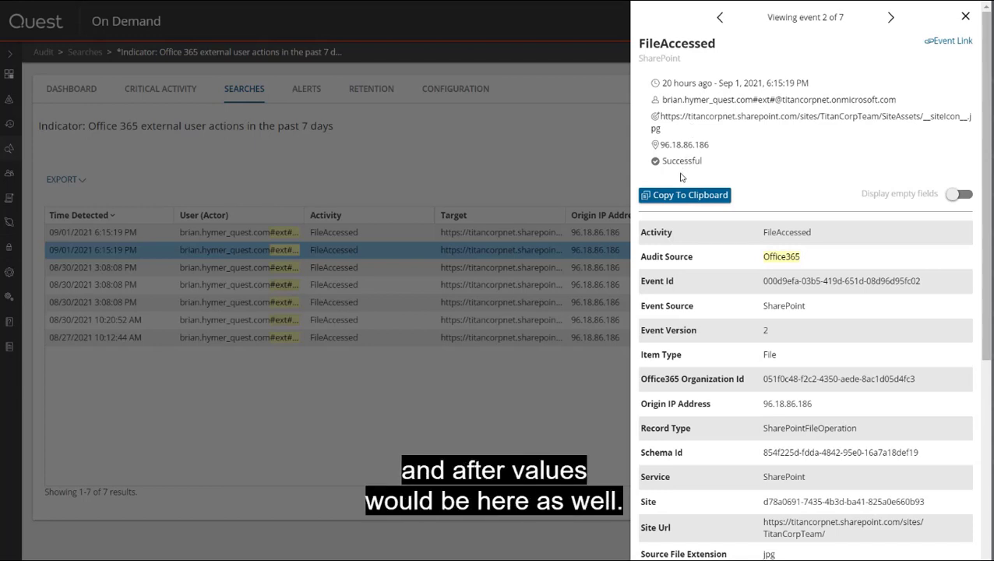
{"action": "left_click", "coordinate": [966, 17]}
Modify the Office 365 external user actions search so Time Detected covers the last 28 days
{"action": "left_click", "coordinate": [882, 131]}
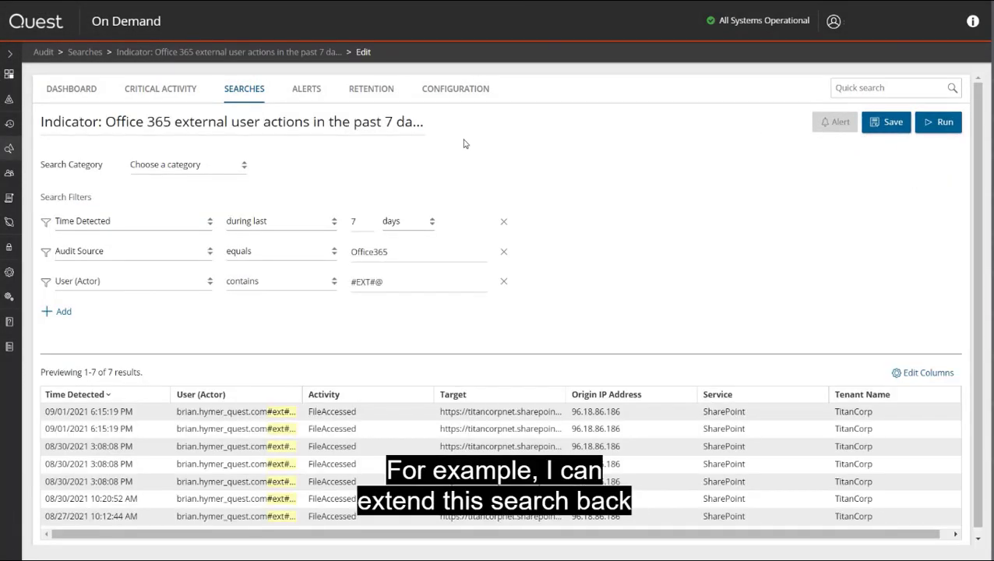
{"action": "left_click", "coordinate": [362, 224]}
{"action": "key", "text": "BackSpace"}
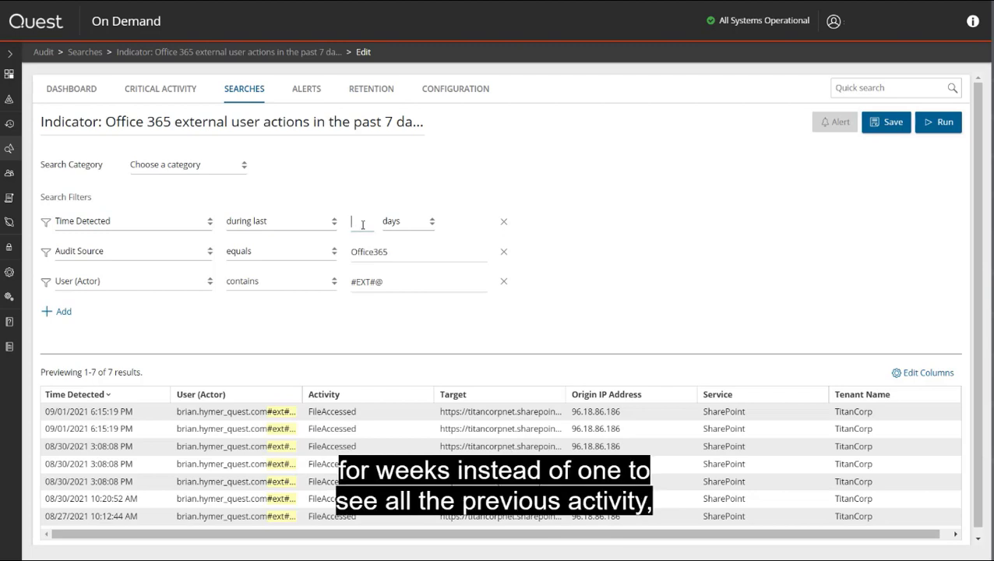
{"action": "type", "text": "28"}
{"action": "left_click", "coordinate": [549, 251]}
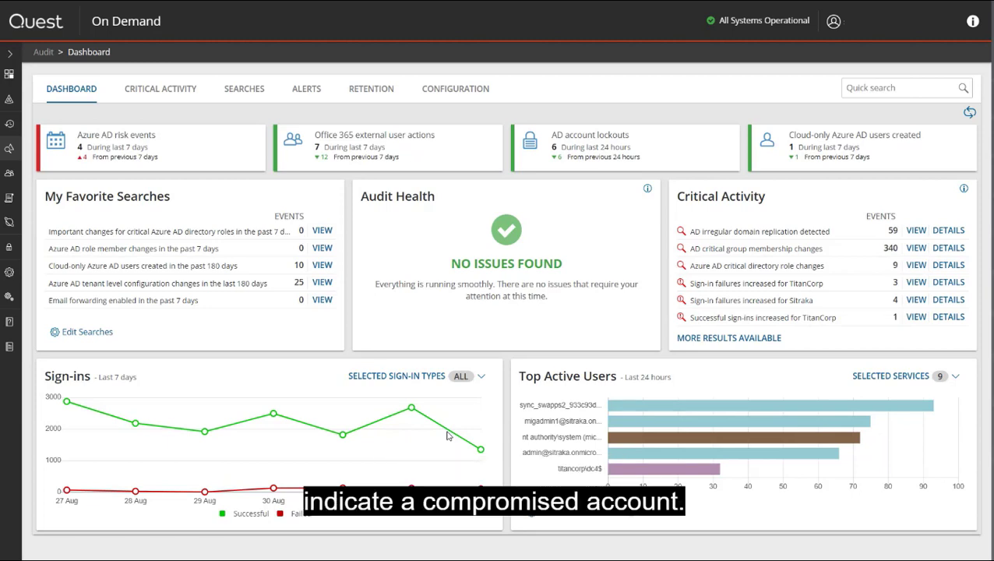
Filter the Sign-ins chart to failed events only by excluding successful Azure AD, AD authentication, AD FS and Windows logon events
{"action": "left_click", "coordinate": [479, 378]}
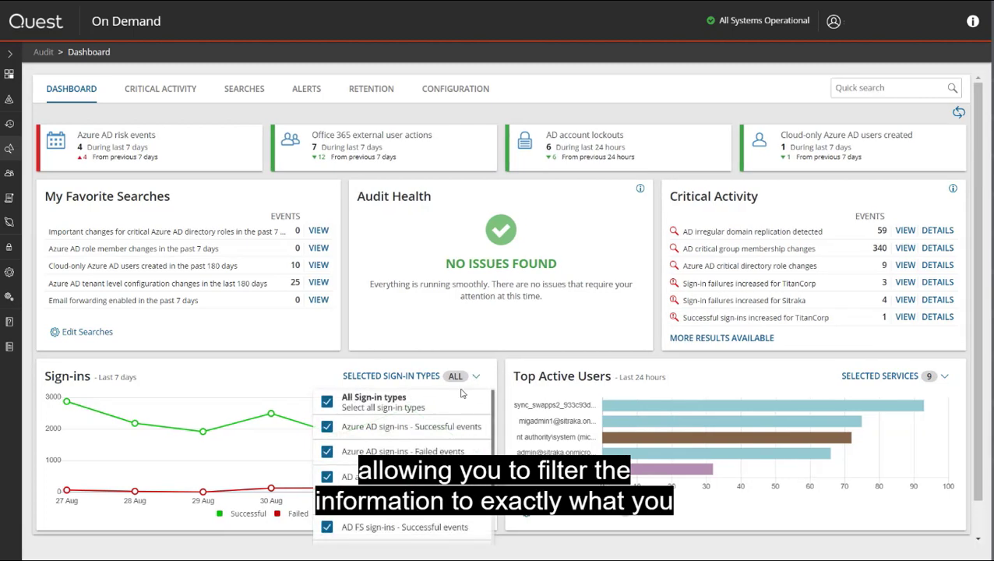
{"action": "left_click", "coordinate": [327, 426]}
{"action": "left_click", "coordinate": [327, 477]}
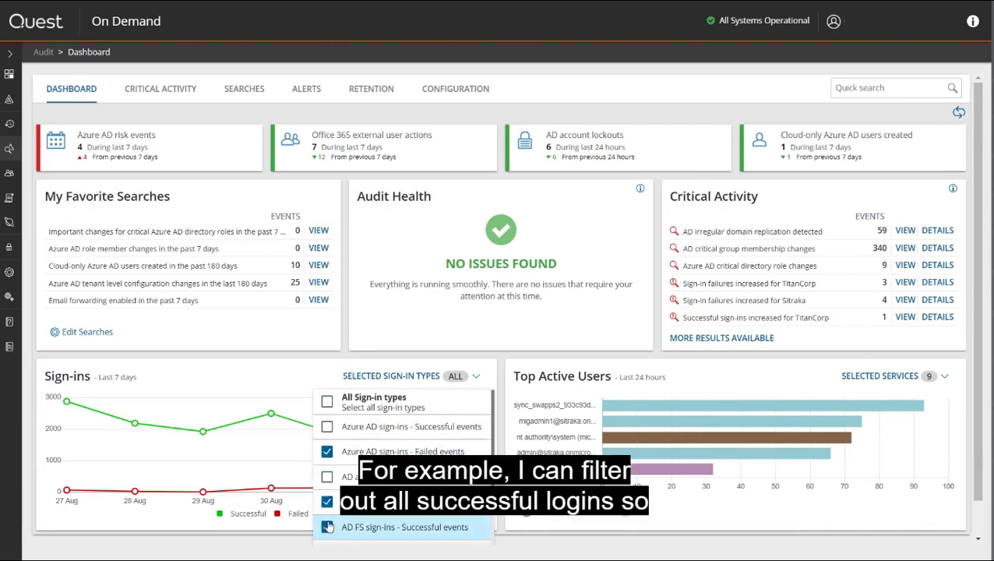
{"action": "left_click", "coordinate": [327, 526]}
{"action": "scroll", "coordinate": [328, 518], "scroll_direction": "down", "scroll_amount": 2}
{"action": "left_click", "coordinate": [328, 511]}
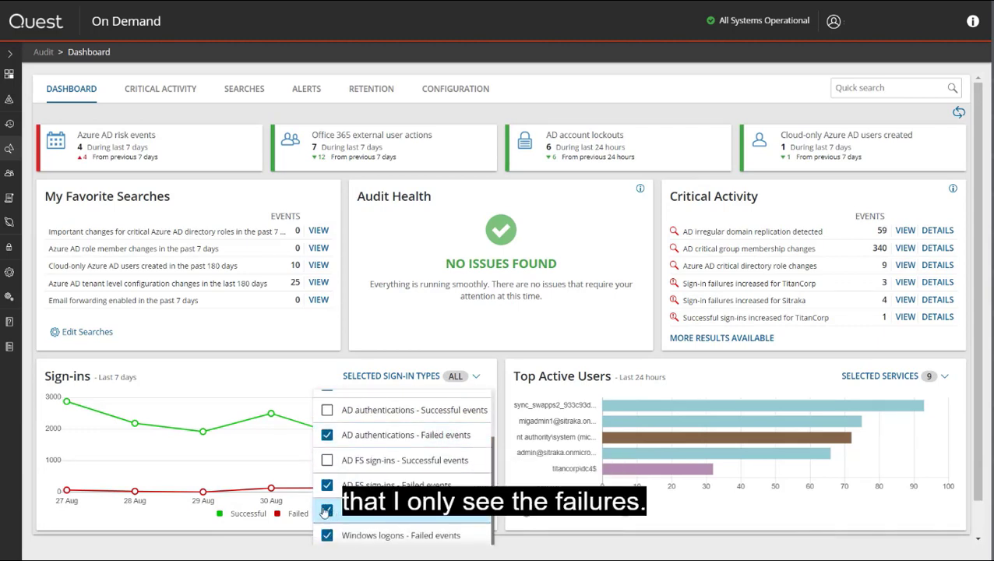
{"action": "scroll", "coordinate": [328, 515], "scroll_direction": "down", "scroll_amount": 1}
{"action": "left_click", "coordinate": [342, 529]}
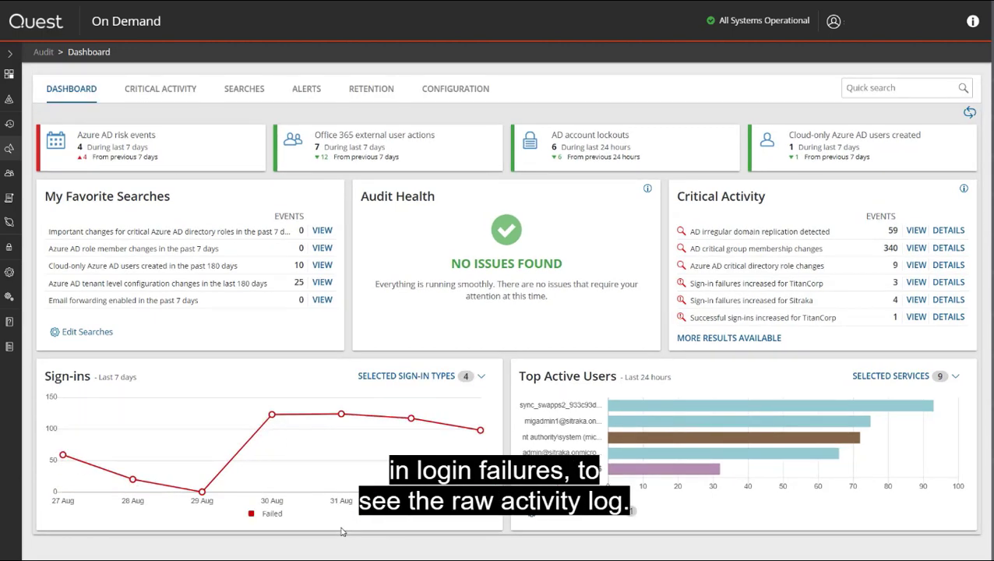
Drill into the failed sign-ins of 30 Aug and examine the failure reason of one authentication event
{"action": "left_click", "coordinate": [272, 416]}
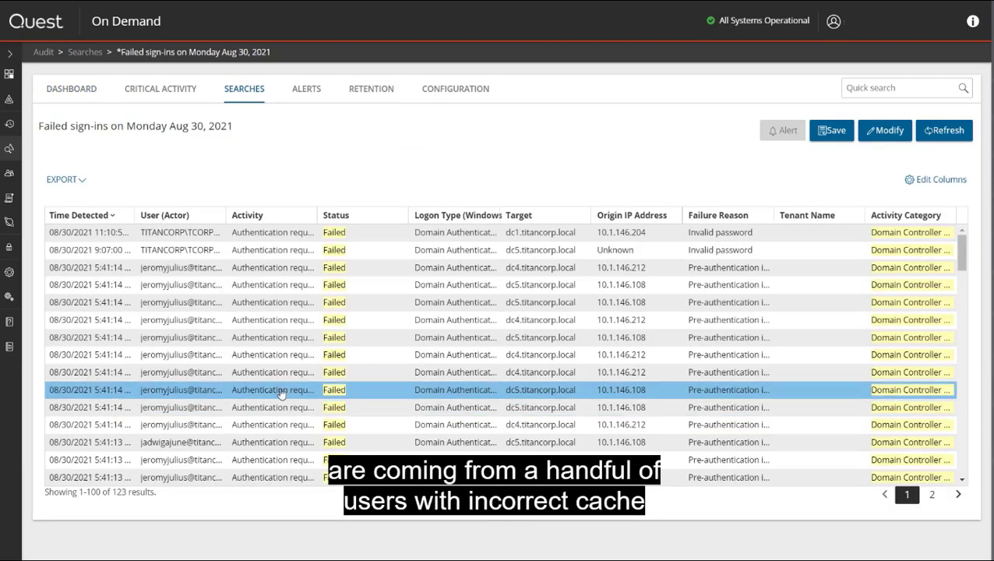
{"action": "left_click", "coordinate": [254, 375]}
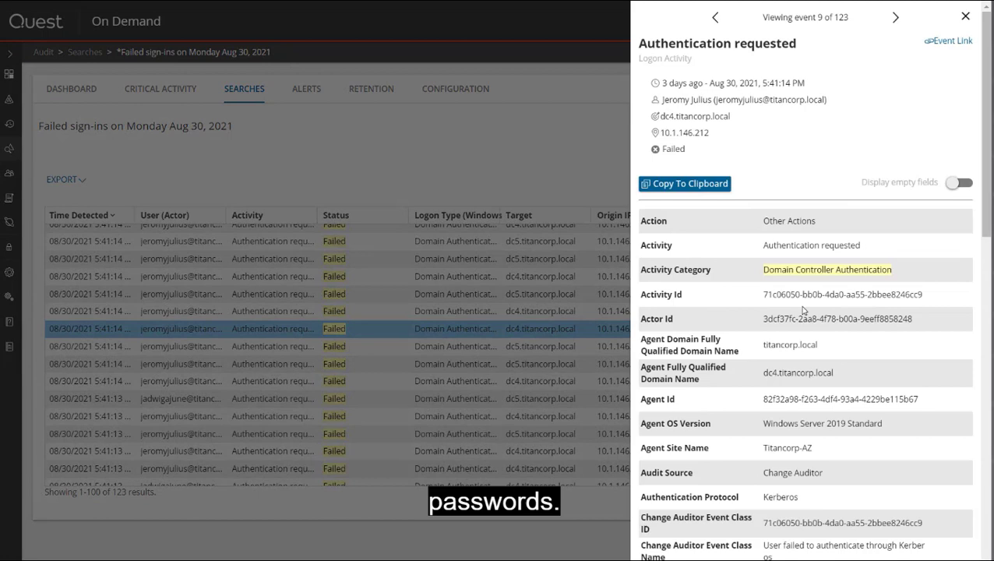
{"action": "scroll", "coordinate": [869, 330], "scroll_direction": "down", "scroll_amount": 3}
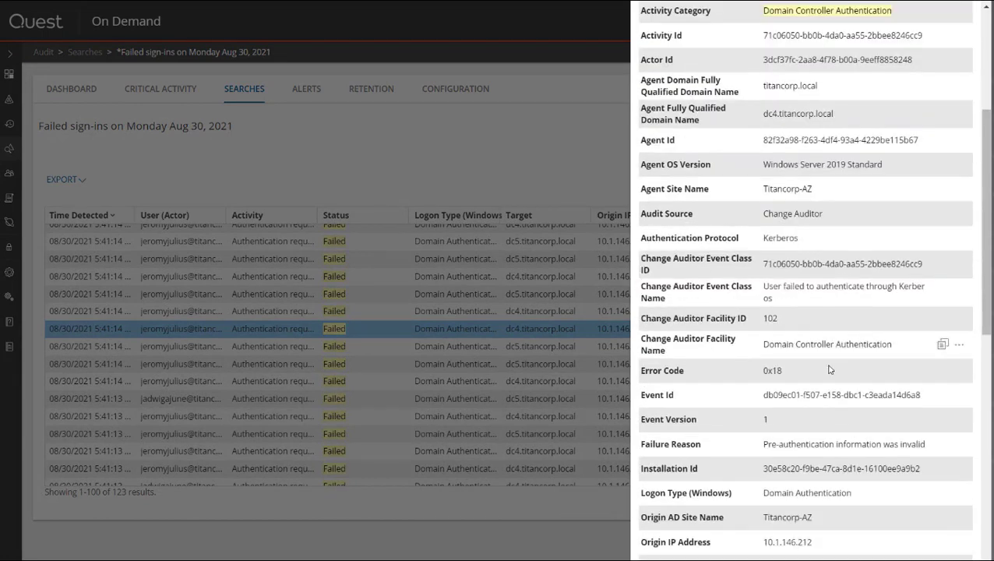
{"action": "left_click_drag", "start_coordinate": [762, 444], "coordinate": [928, 458]}
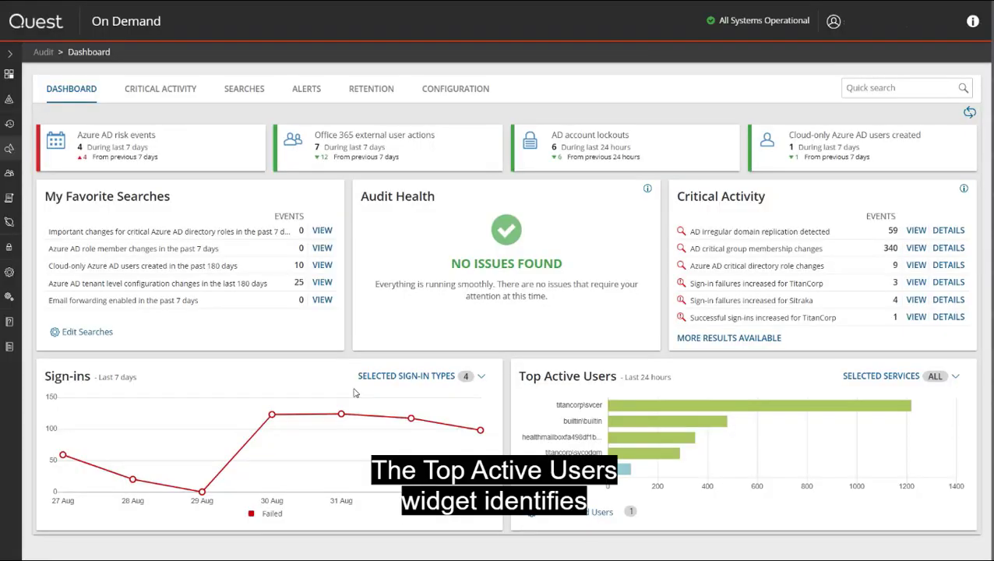
Inspect the Top Active Users chart and exclude the Logon Activity service from it
{"action": "mouse_move", "coordinate": [637, 411]}
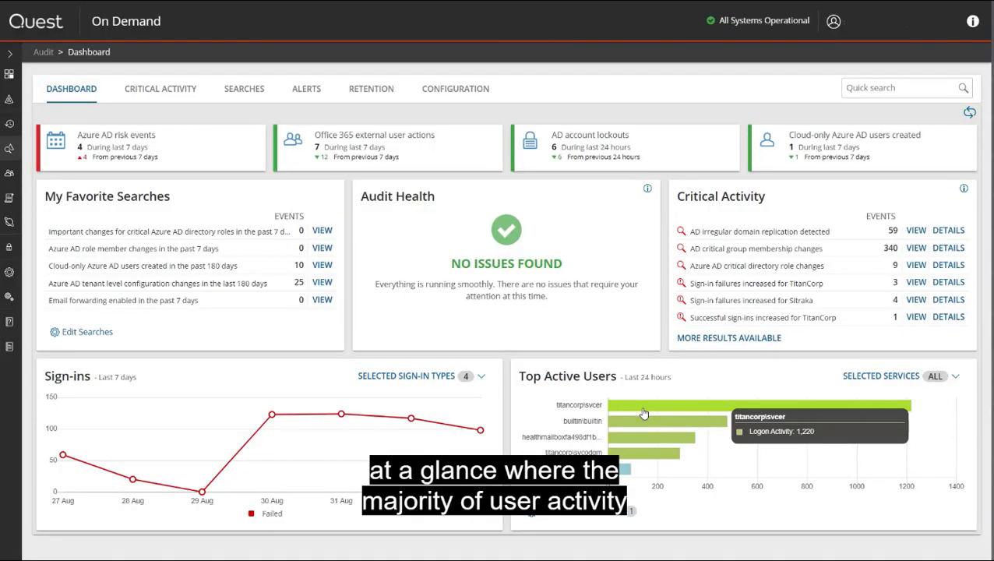
{"action": "mouse_move", "coordinate": [638, 444]}
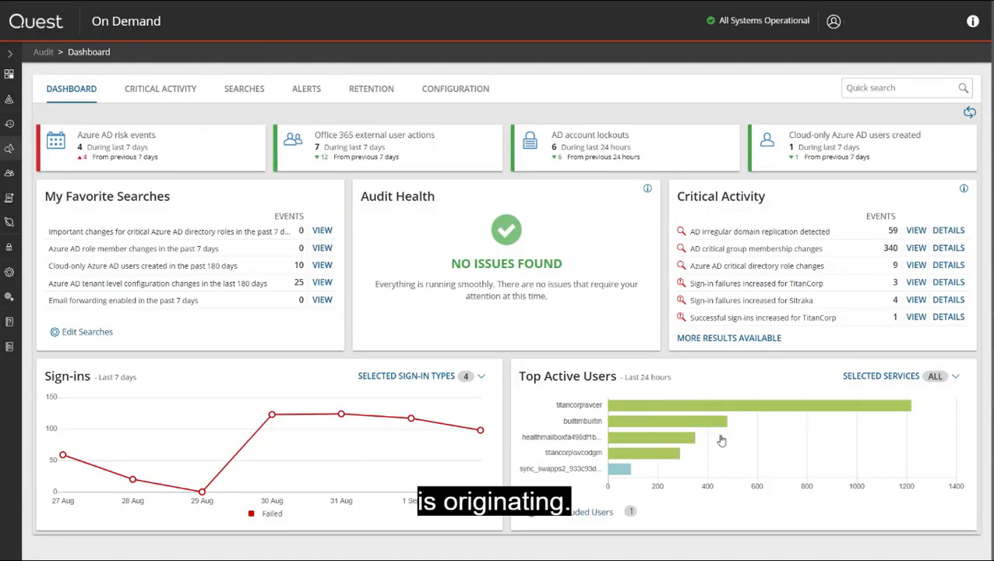
{"action": "left_click", "coordinate": [956, 375]}
{"action": "scroll", "coordinate": [872, 452], "scroll_direction": "down", "scroll_amount": 3}
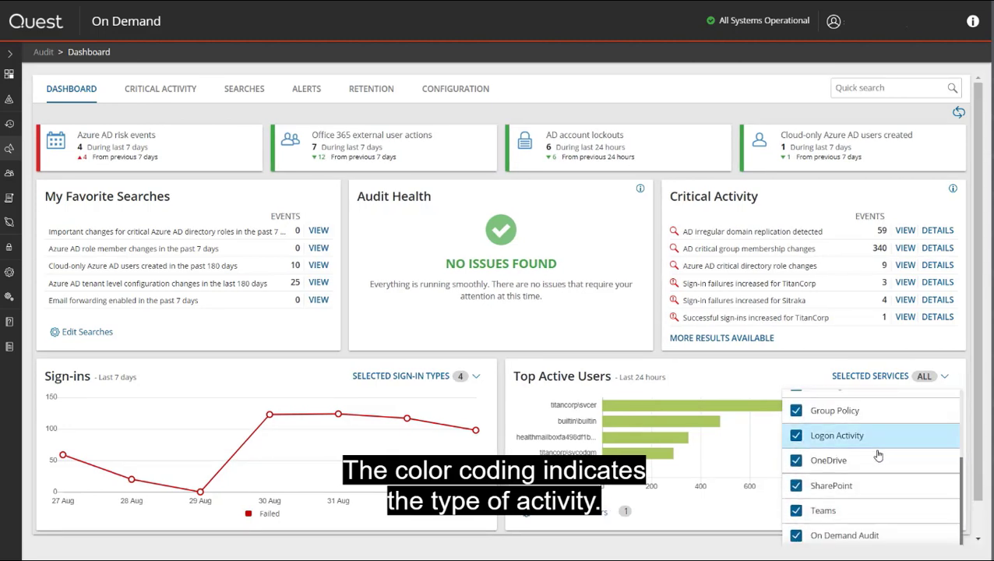
{"action": "left_click", "coordinate": [797, 435]}
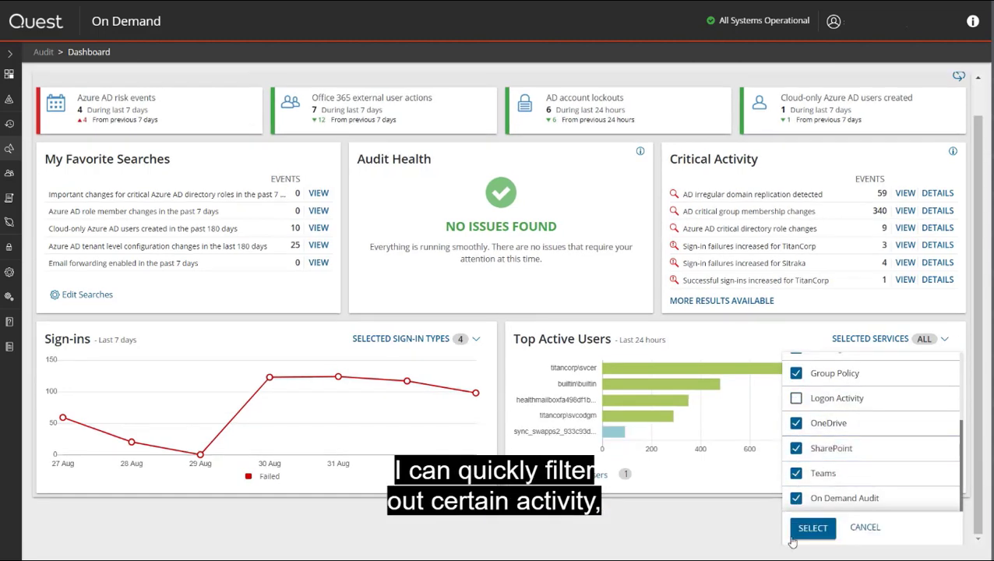
{"action": "left_click", "coordinate": [812, 527]}
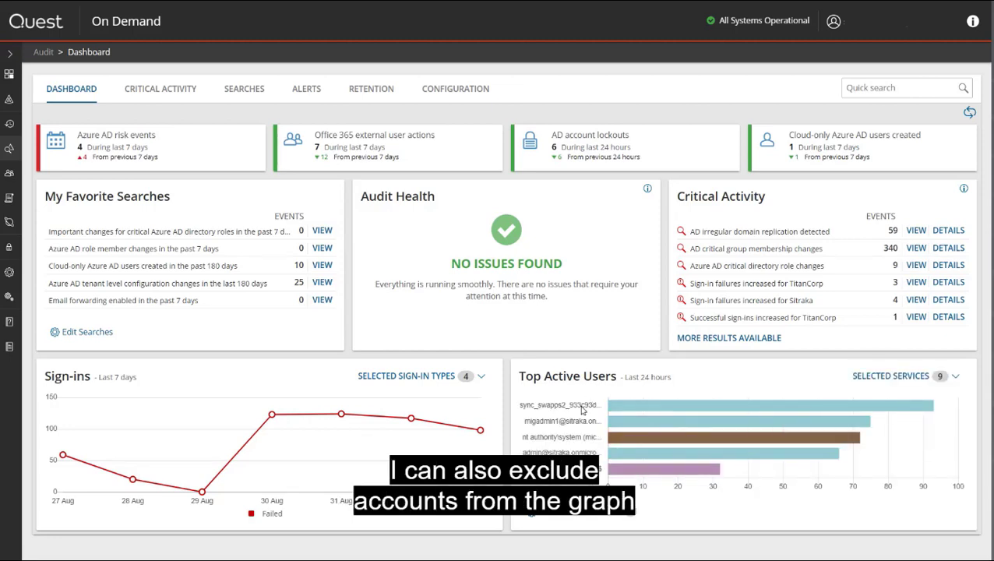
Exclude the sync_swapps2 and nt authority\system accounts from Top Active Users, then drill into the titancorp\dc4$ activity
{"action": "left_click", "coordinate": [570, 512]}
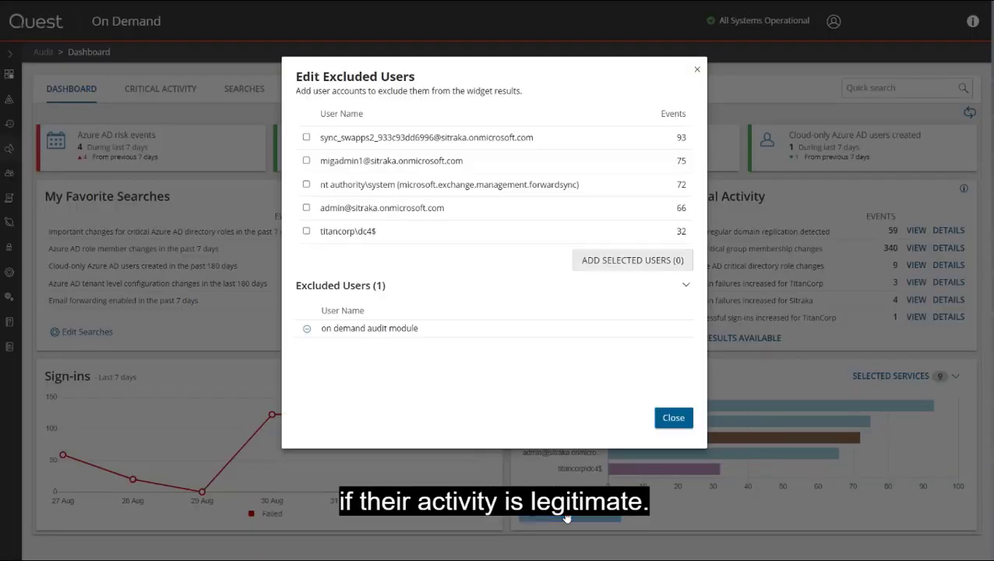
{"action": "left_click", "coordinate": [306, 138]}
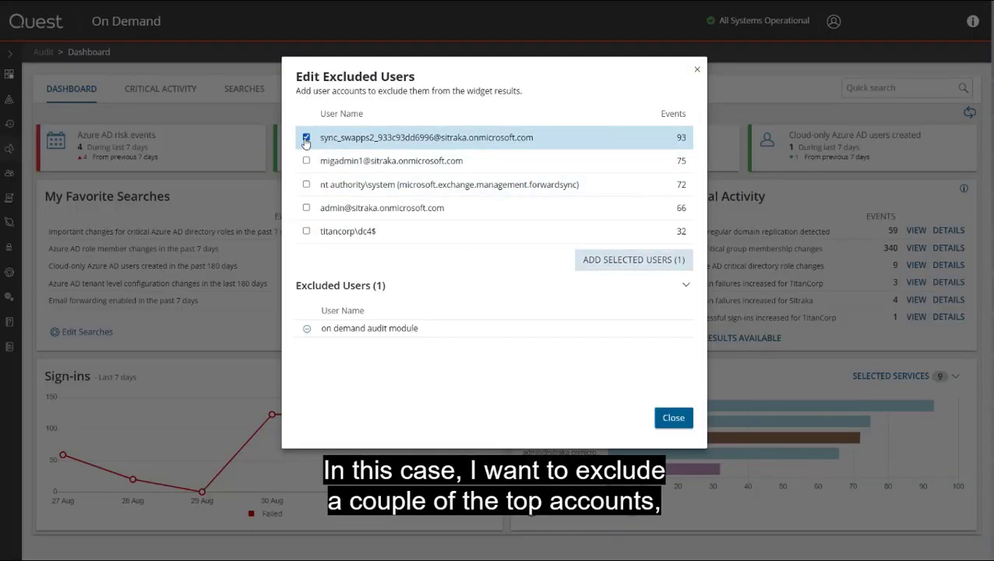
{"action": "left_click", "coordinate": [306, 185]}
{"action": "left_click", "coordinate": [621, 262]}
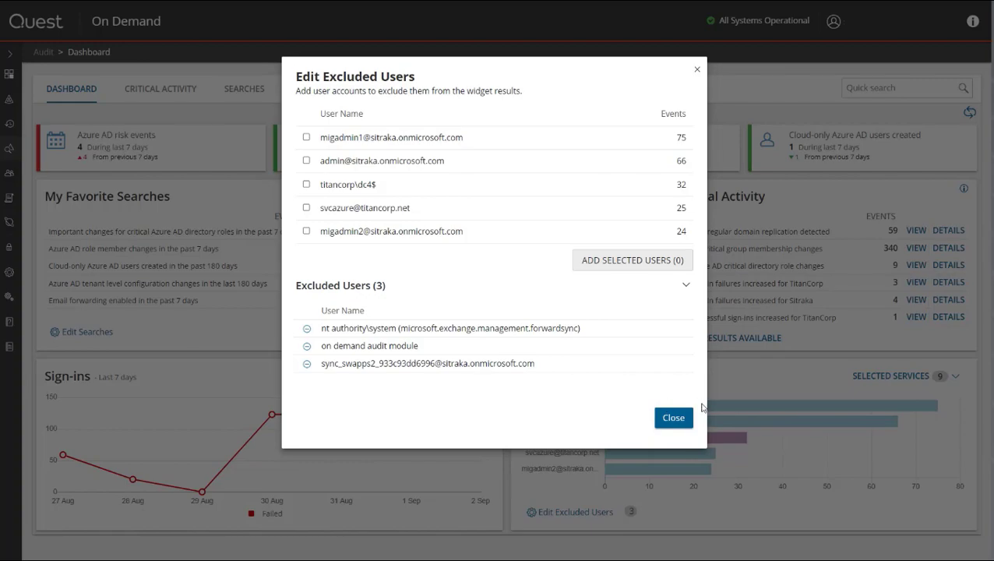
{"action": "left_click", "coordinate": [677, 420]}
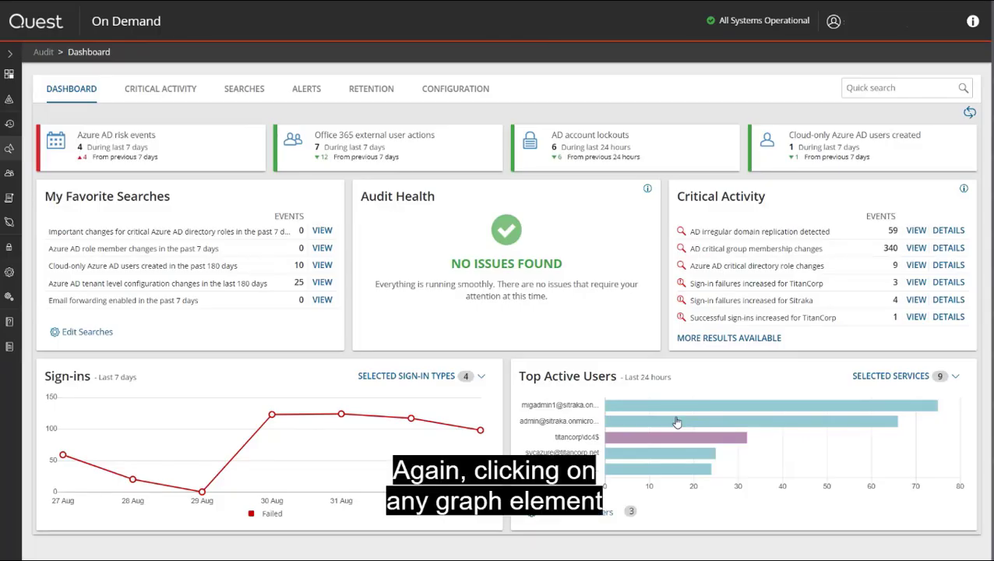
{"action": "left_click", "coordinate": [645, 438]}
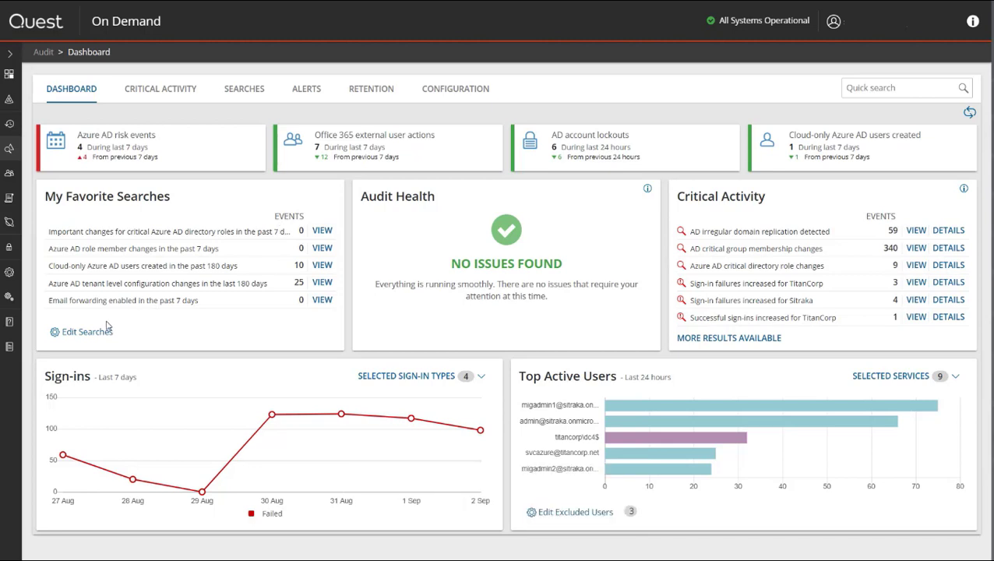
{"action": "left_click", "coordinate": [84, 331]}
{"action": "left_click", "coordinate": [463, 245]}
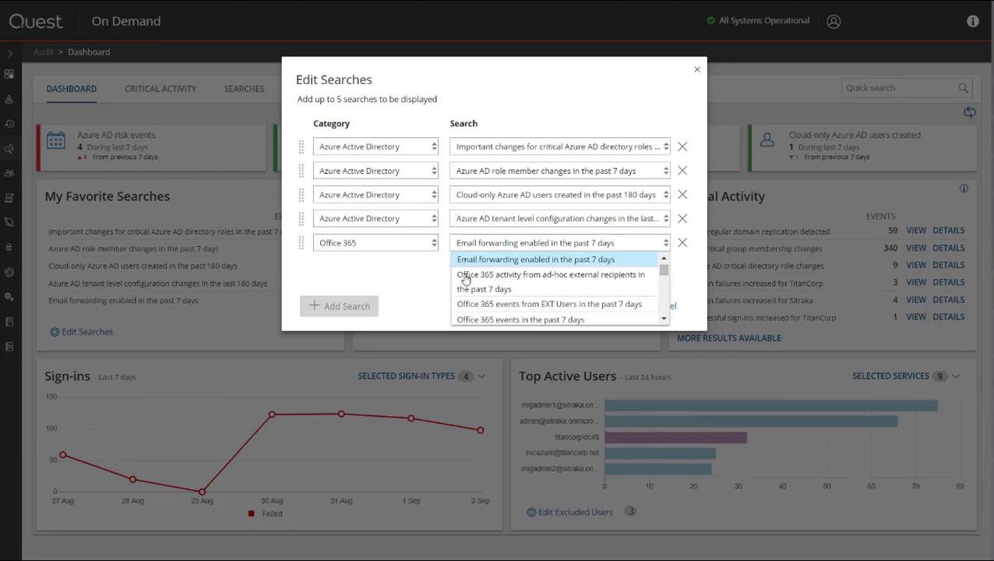
{"action": "scroll", "coordinate": [476, 305], "scroll_direction": "down", "scroll_amount": 5}
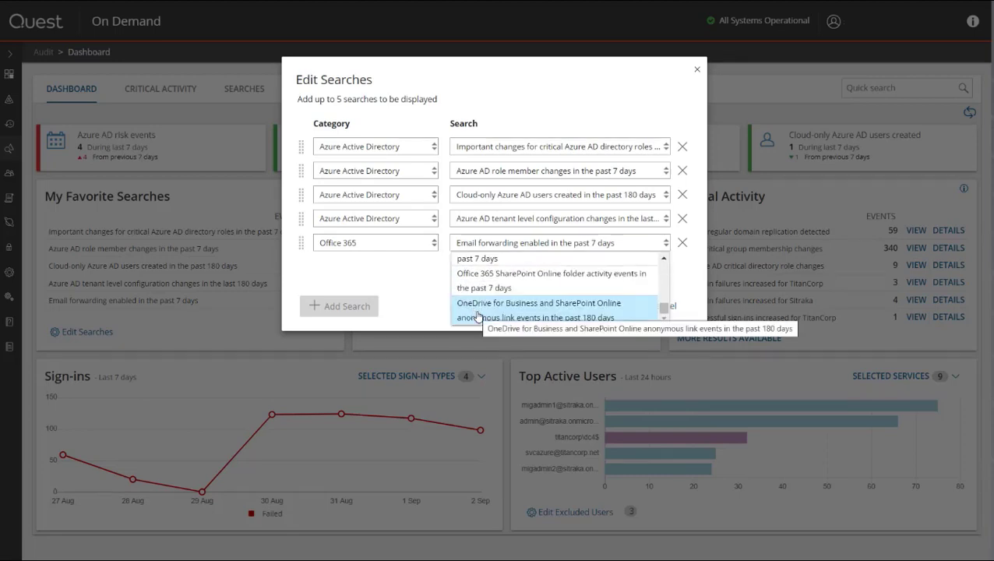
{"action": "left_click", "coordinate": [477, 312]}
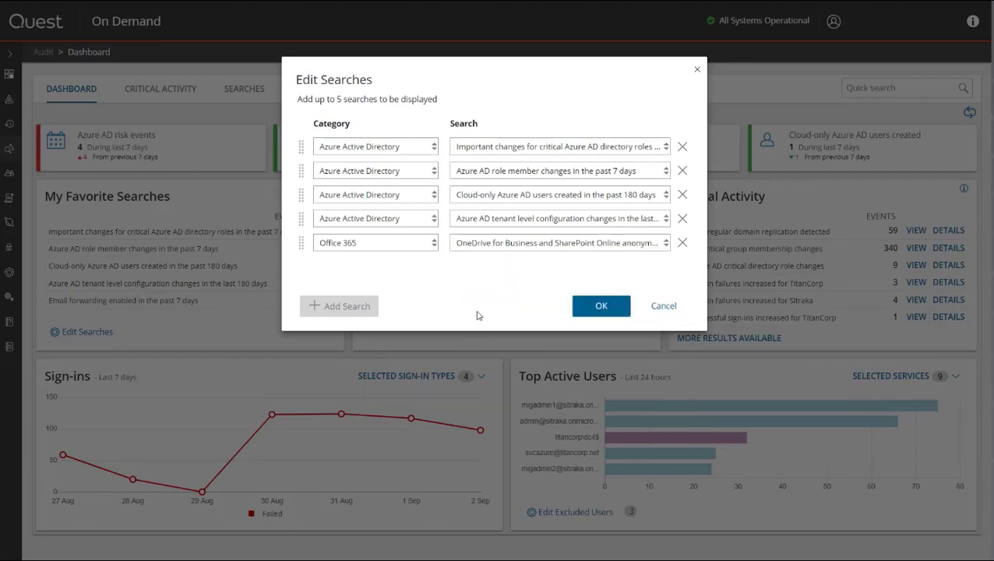
{"action": "left_click", "coordinate": [662, 306]}
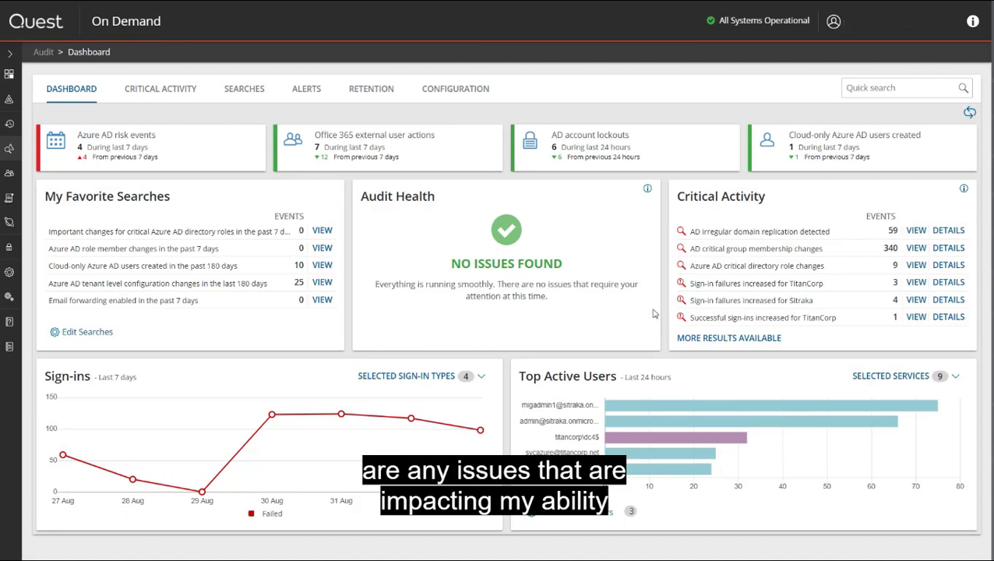
From the full critical activity list, drill into AD irregular domain replication for Dc=titancorp,dc=local and examine one event's details
{"action": "mouse_move", "coordinate": [647, 190]}
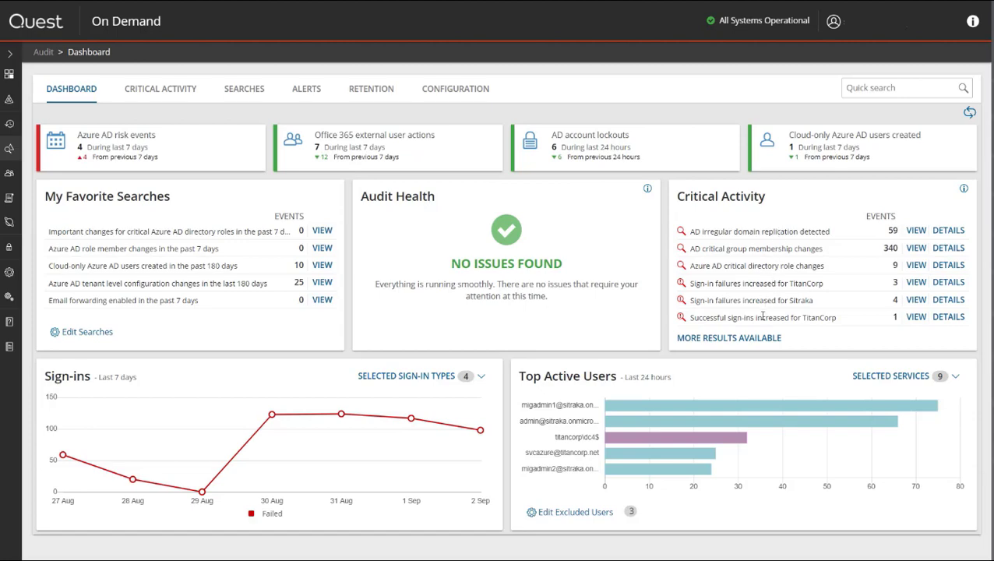
{"action": "left_click", "coordinate": [760, 342]}
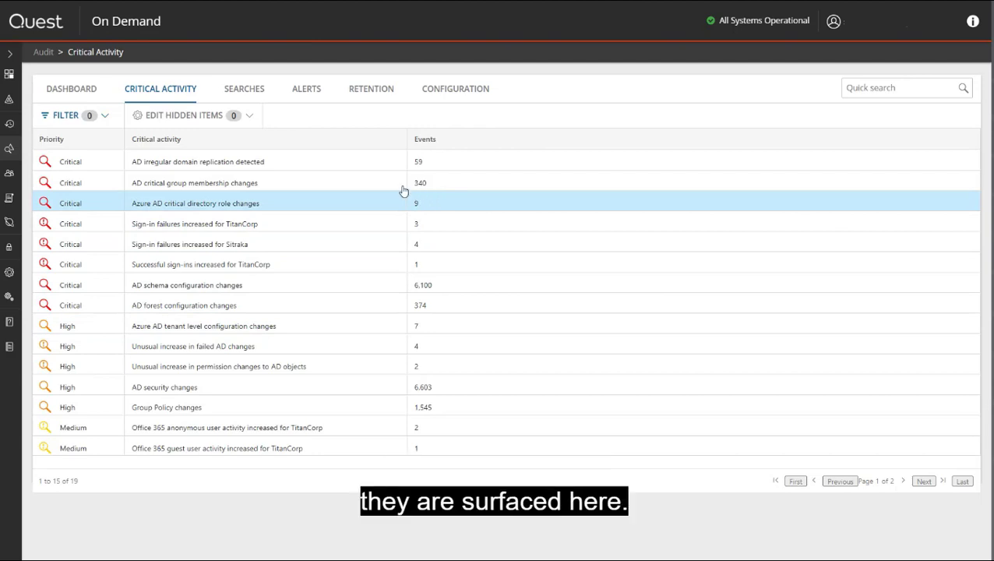
{"action": "left_click", "coordinate": [330, 165]}
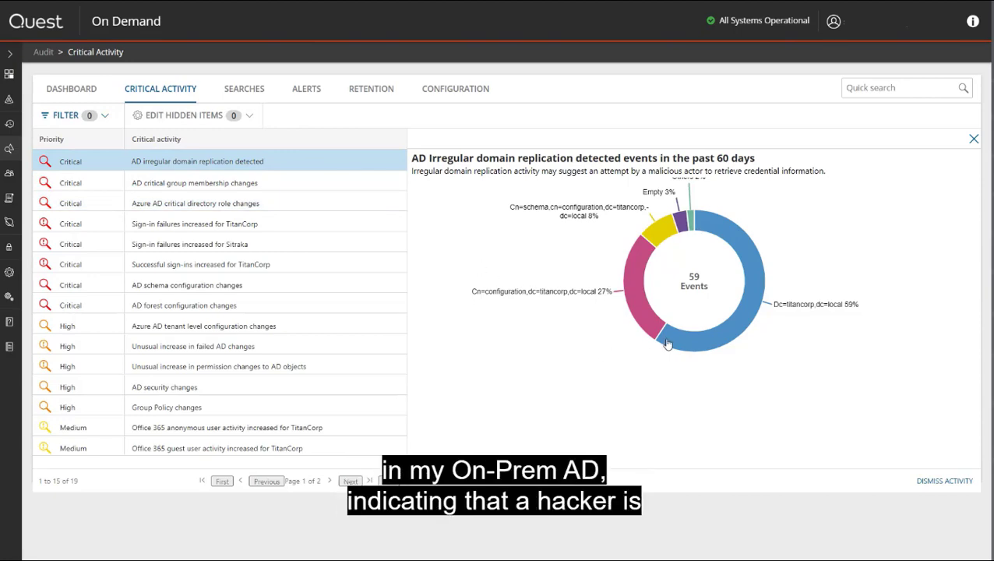
{"action": "left_click", "coordinate": [693, 342]}
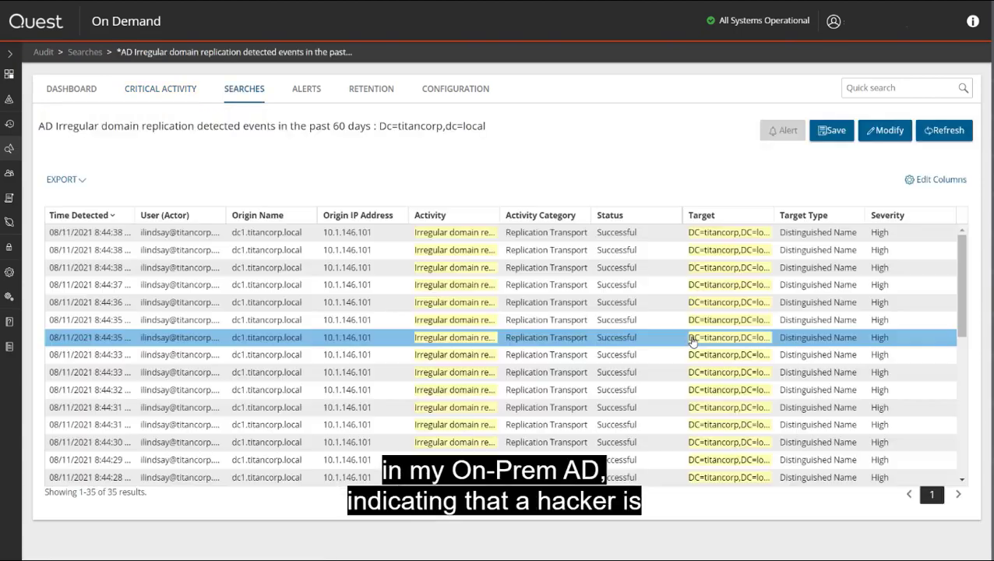
{"action": "left_click", "coordinate": [322, 307]}
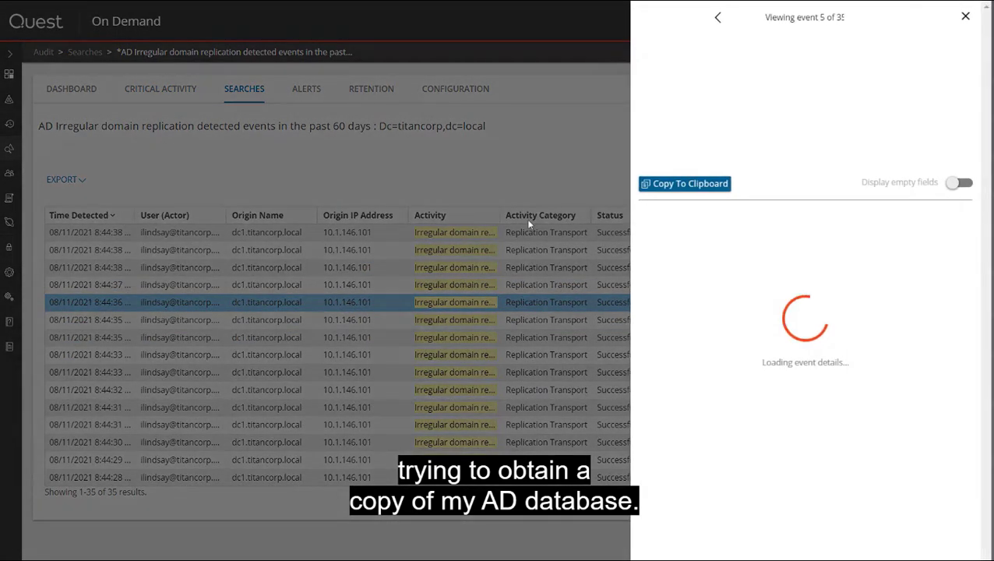
{"action": "mouse_move", "coordinate": [775, 251]}
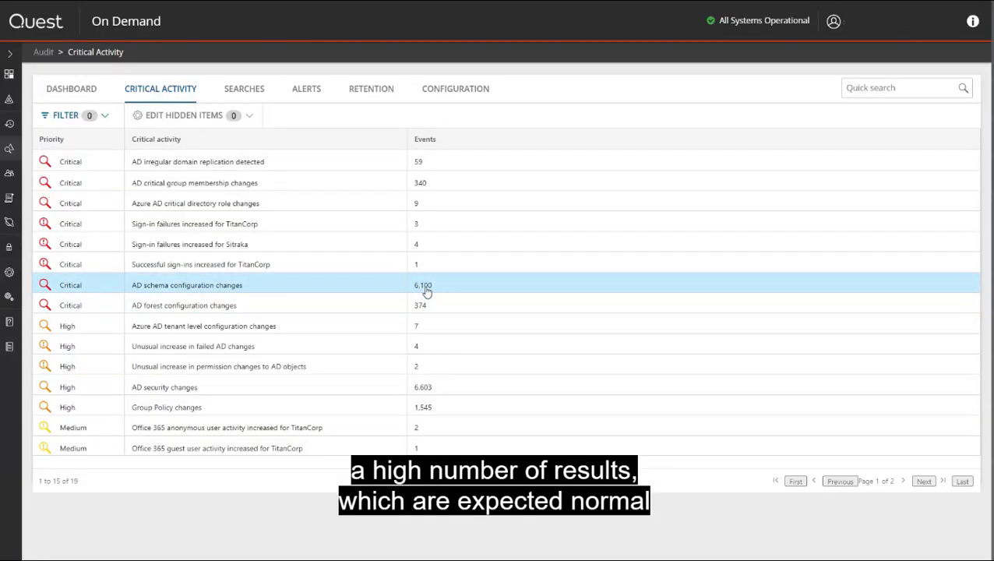
Dismiss the AD schema configuration changes critical activity and hide all its future occurrences
{"action": "left_click", "coordinate": [257, 293]}
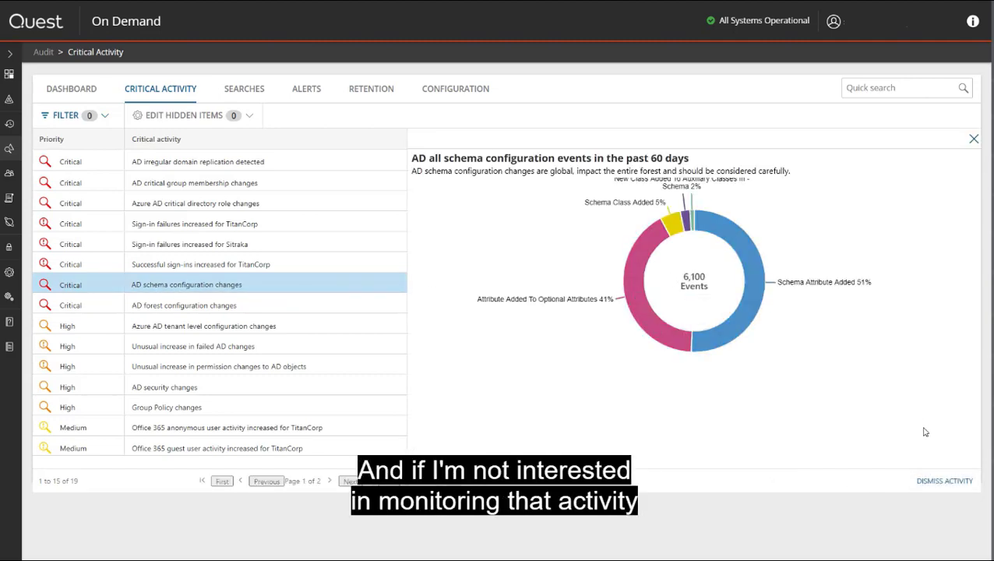
{"action": "left_click", "coordinate": [937, 481]}
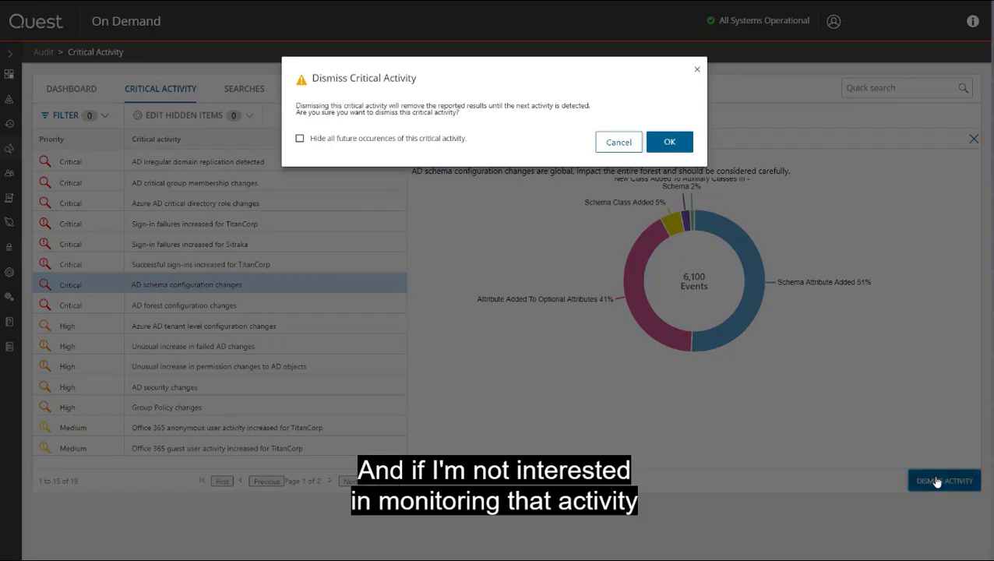
{"action": "left_click", "coordinate": [361, 139]}
{"action": "left_click", "coordinate": [656, 147]}
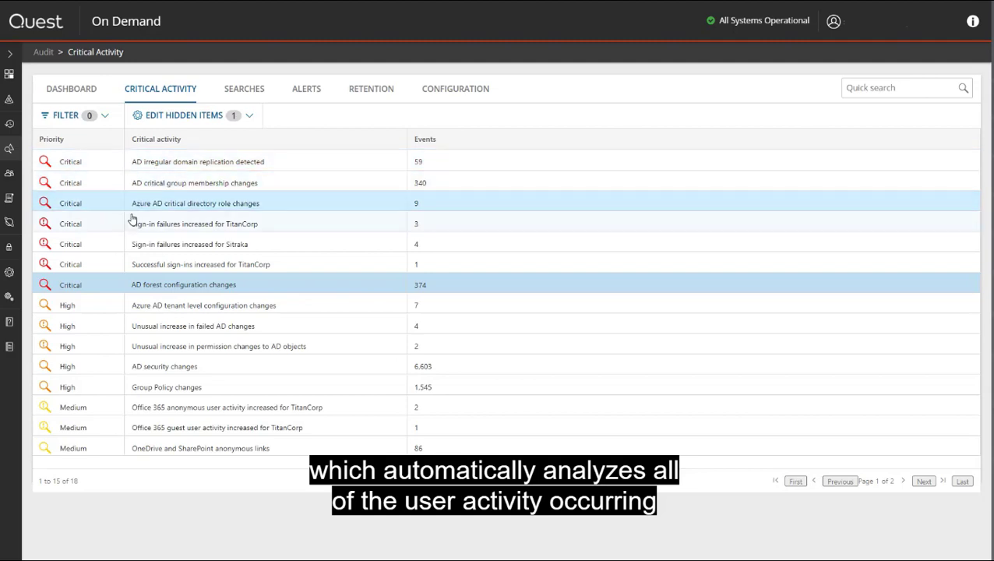
Drill into the Aug 19, 2021 anomaly of Successful sign-ins increased for TitanCorp and examine the details of the 12:50:16 PM sign-in event
{"action": "left_click", "coordinate": [123, 293]}
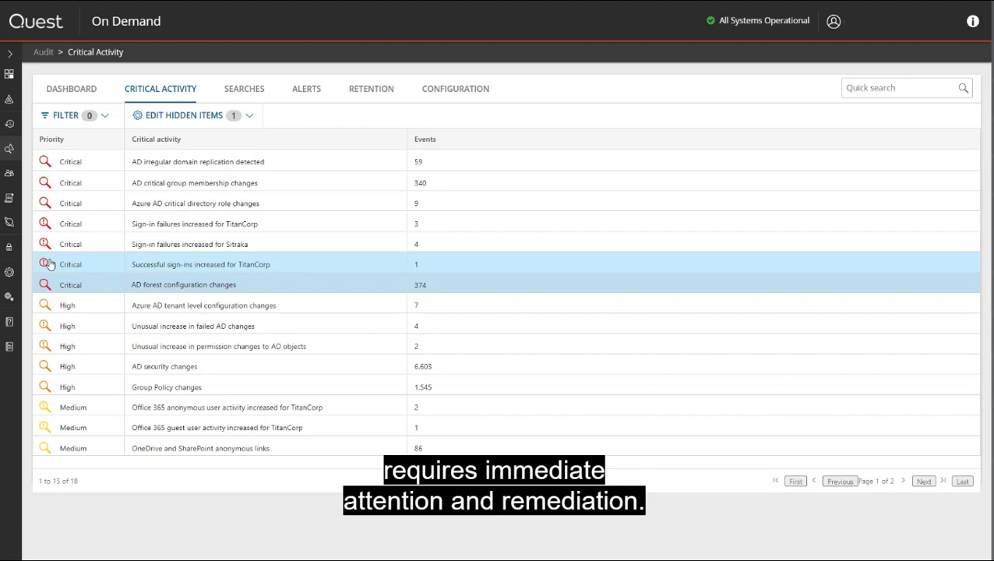
{"action": "left_click", "coordinate": [163, 269]}
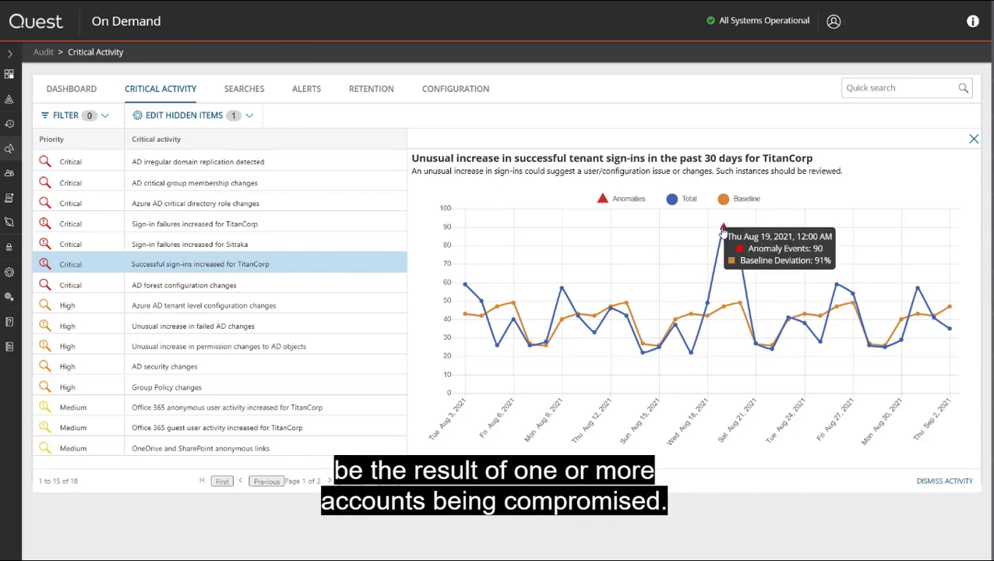
{"action": "left_click", "coordinate": [723, 230]}
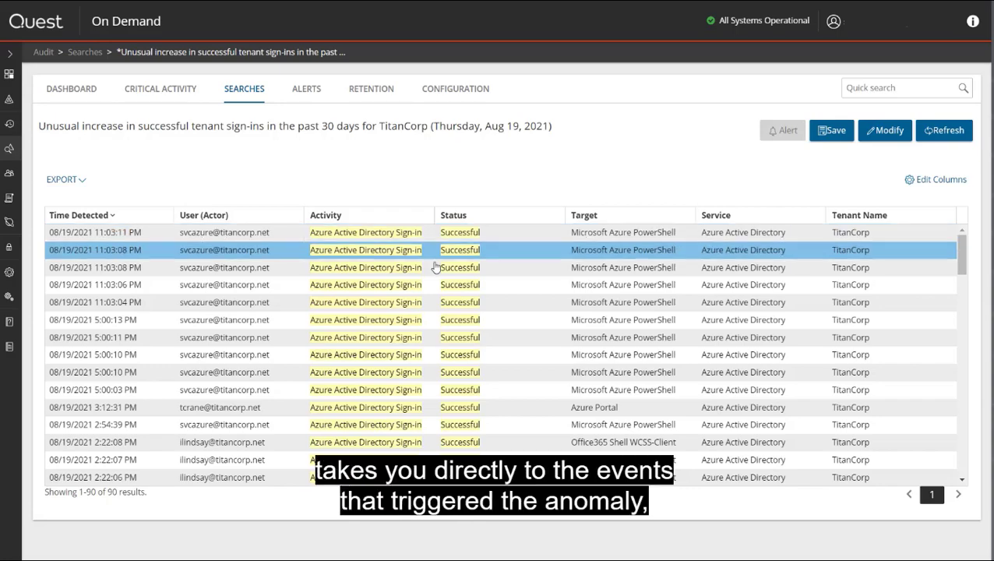
{"action": "scroll", "coordinate": [298, 334], "scroll_direction": "down", "scroll_amount": 10}
{"action": "scroll", "coordinate": [298, 334], "scroll_direction": "down", "scroll_amount": 2}
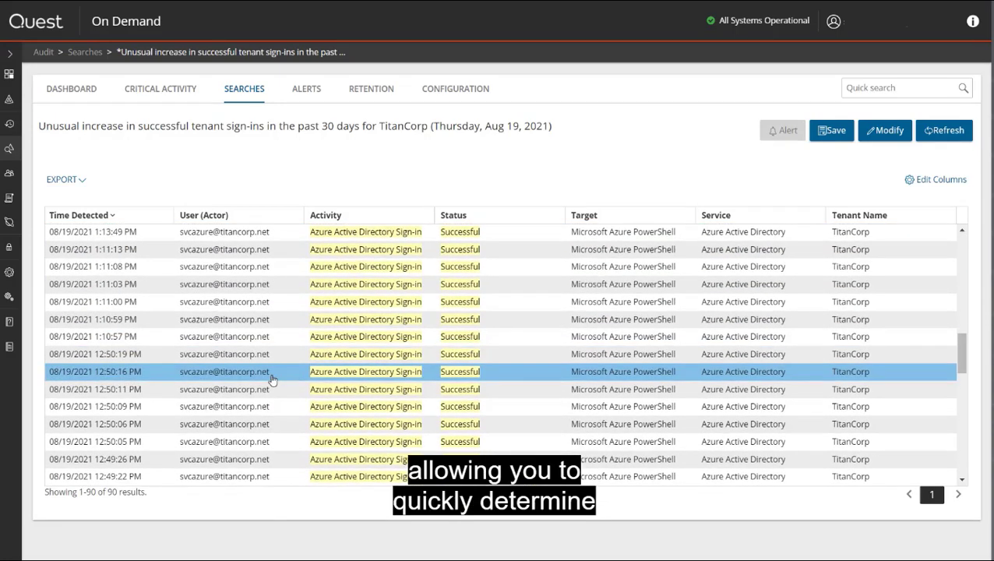
{"action": "left_click", "coordinate": [280, 328]}
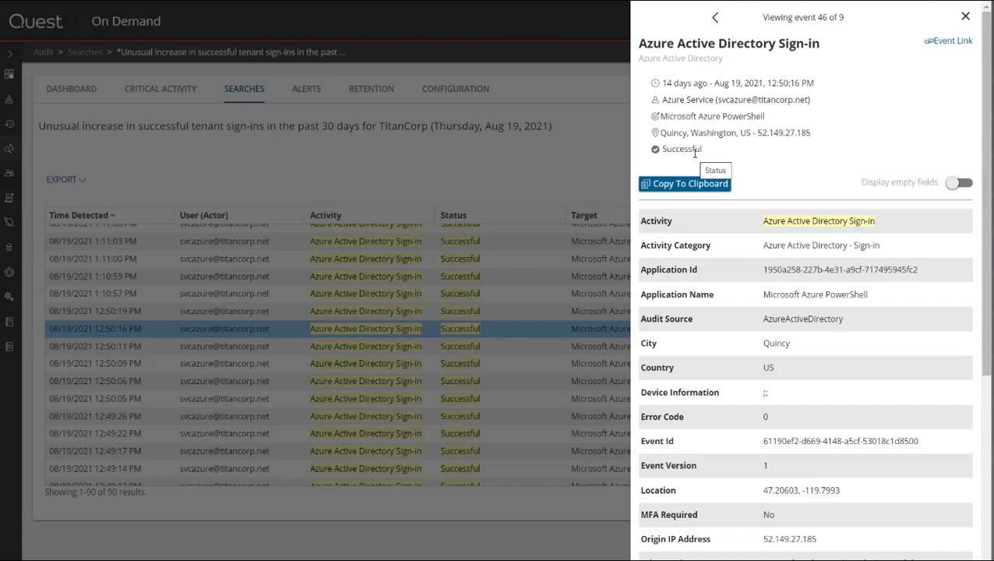
{"action": "left_click", "coordinate": [159, 95]}
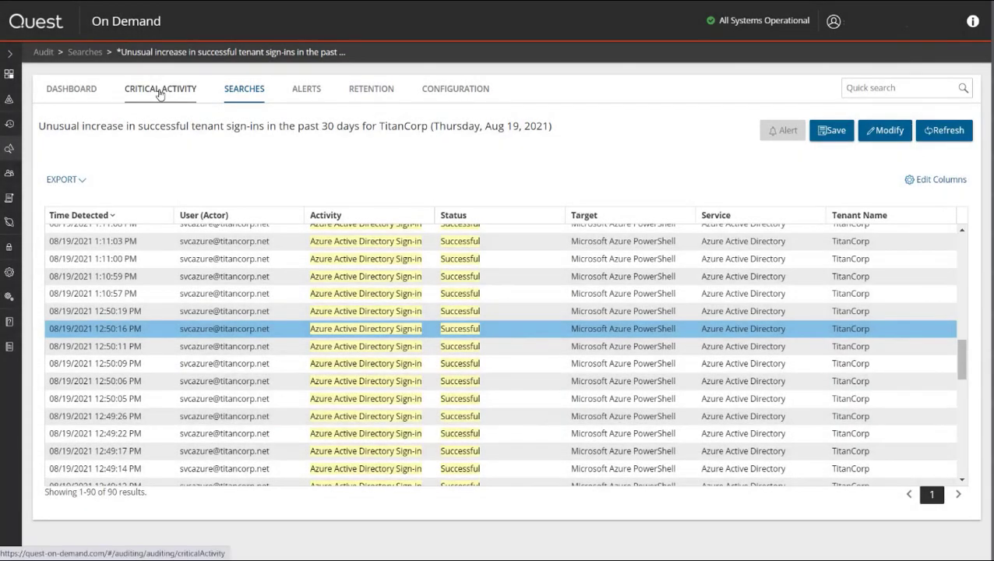
From the critical activity list, drill into the Sep 2, 2021 anomaly of TitanCorp sign-in failures and examine the 5:27:15 AM event's full details
{"action": "left_click", "coordinate": [159, 92]}
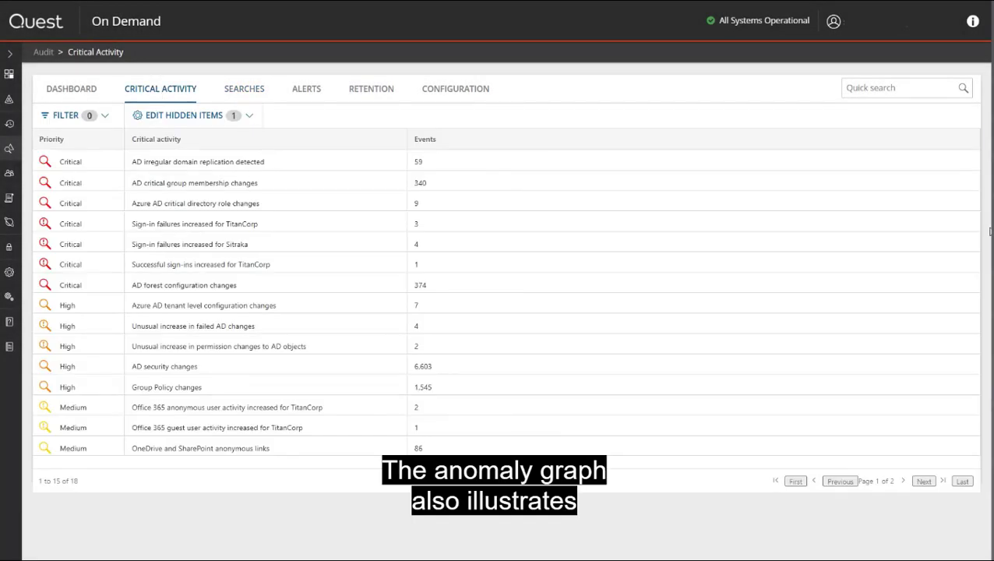
{"action": "left_click", "coordinate": [273, 223]}
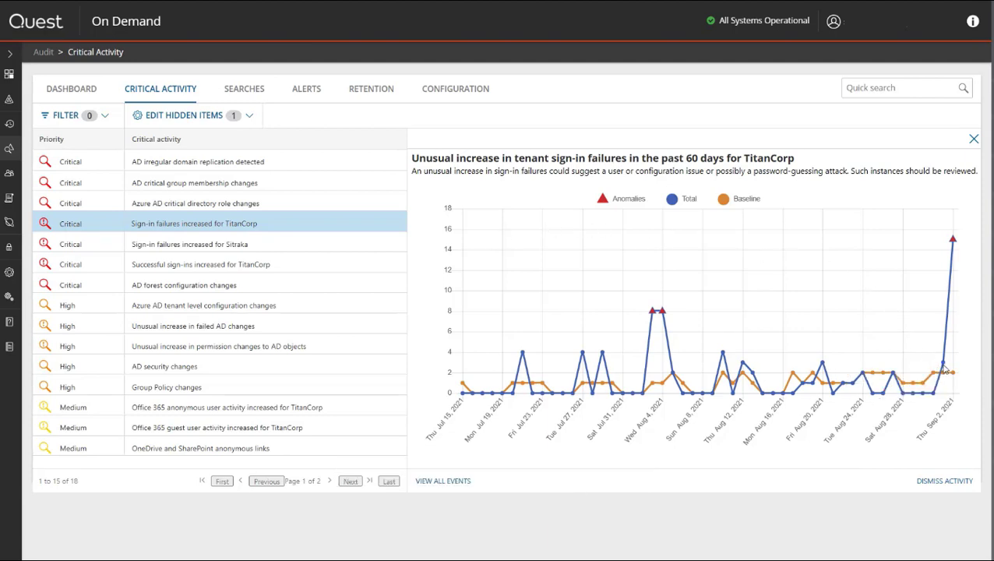
{"action": "mouse_move", "coordinate": [945, 371]}
{"action": "mouse_move", "coordinate": [952, 241]}
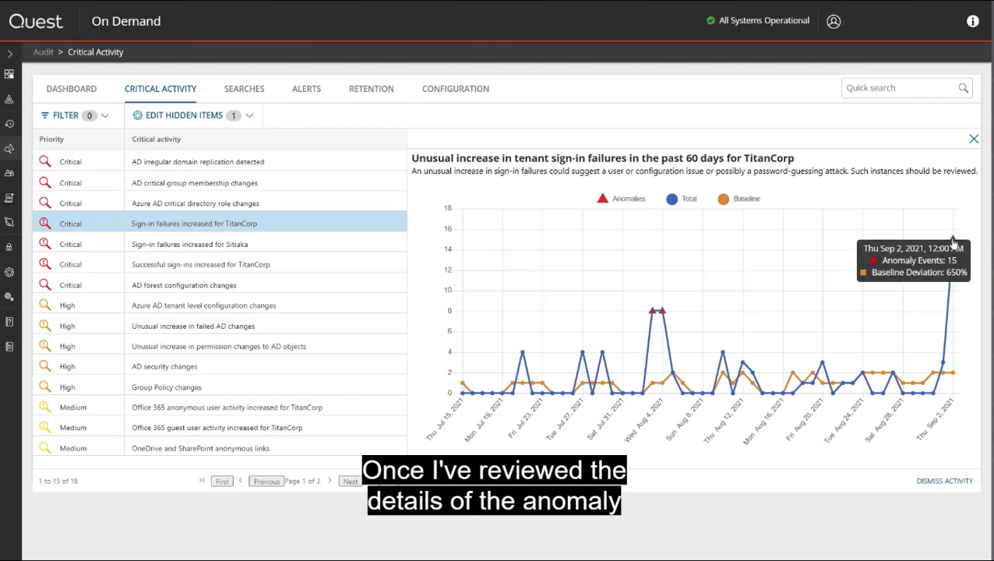
{"action": "left_click", "coordinate": [953, 241]}
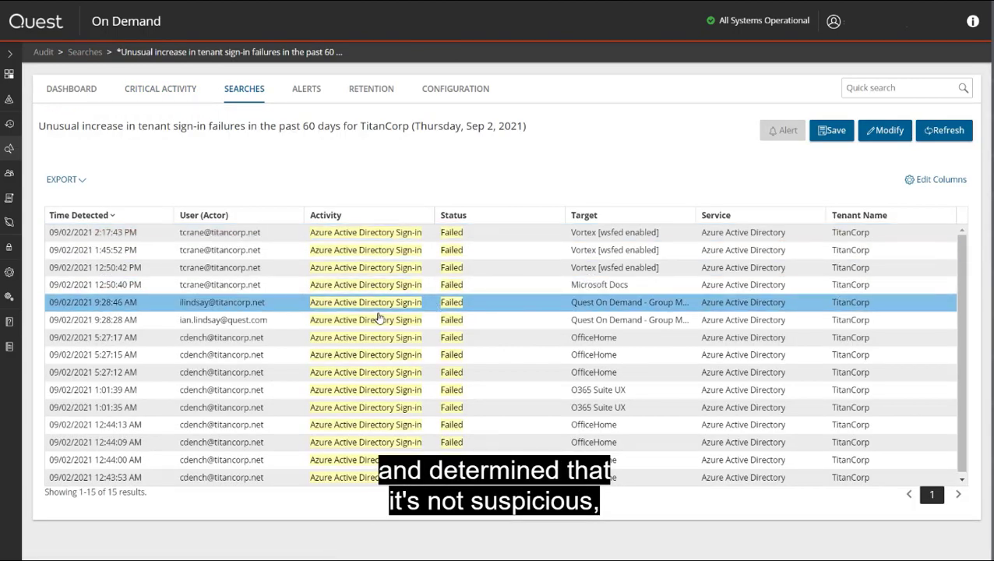
{"action": "left_click", "coordinate": [261, 355]}
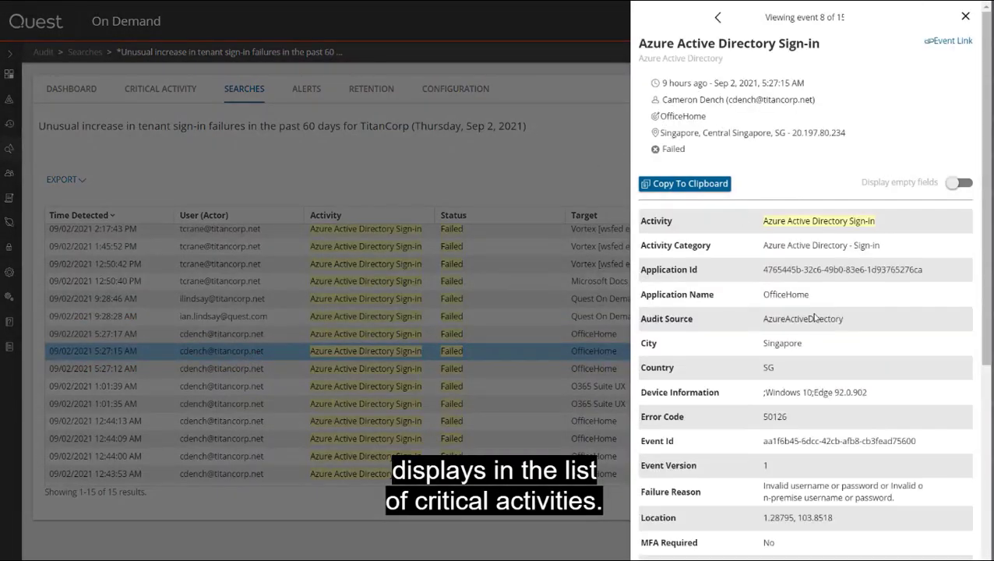
{"action": "scroll", "coordinate": [813, 318], "scroll_direction": "down", "scroll_amount": 5}
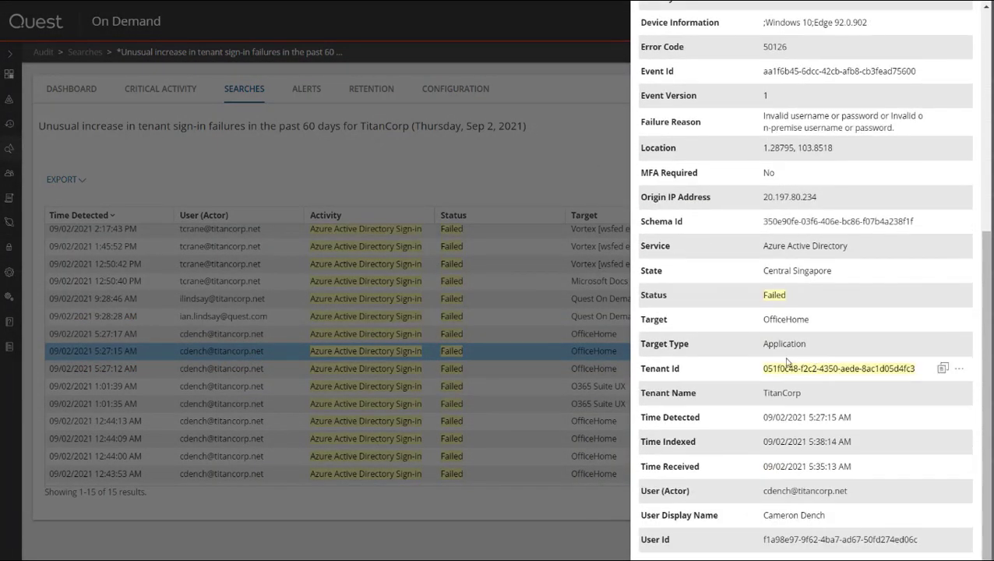